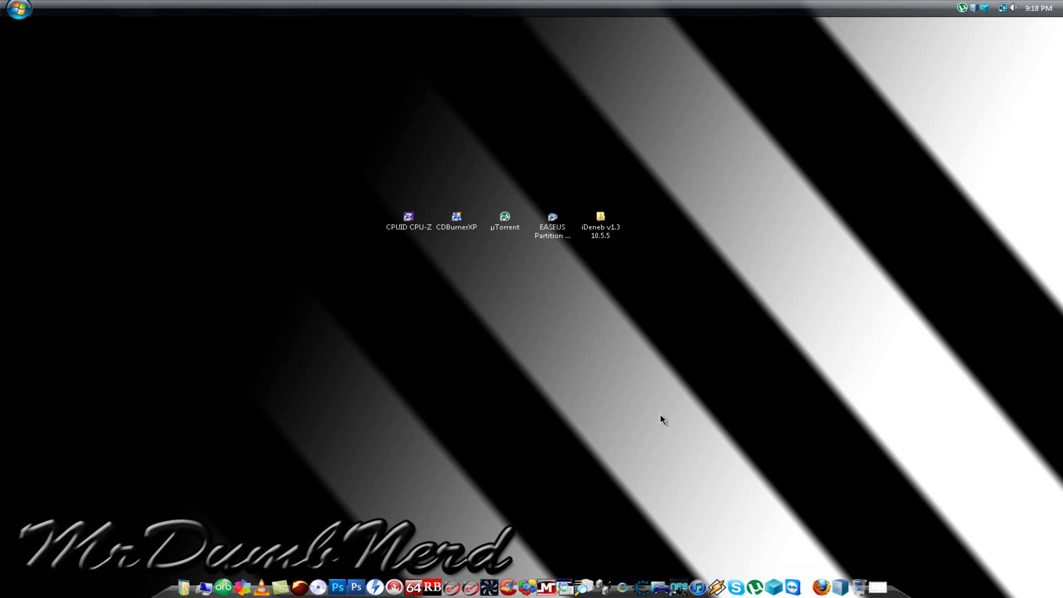
- Drag-select all five desktop shortcuts, then clear the selection
drag(459, 503, 181, 429)
drag(284, 309, 720, 370)
drag(838, 398, 1005, 465)
drag(251, 275, 545, 313)
drag(836, 366, 604, 335)
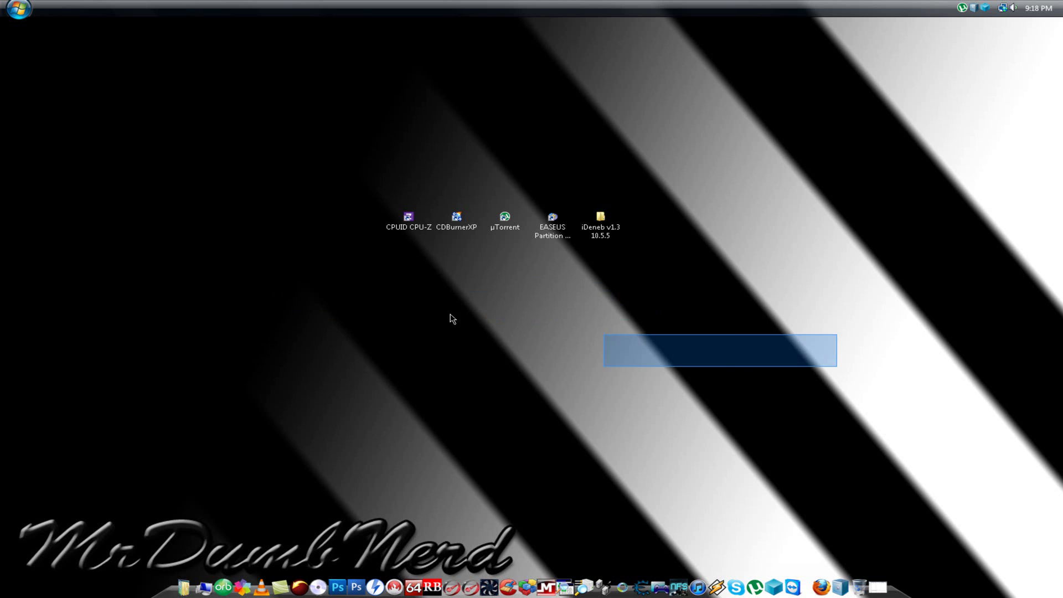
drag(224, 276, 792, 339)
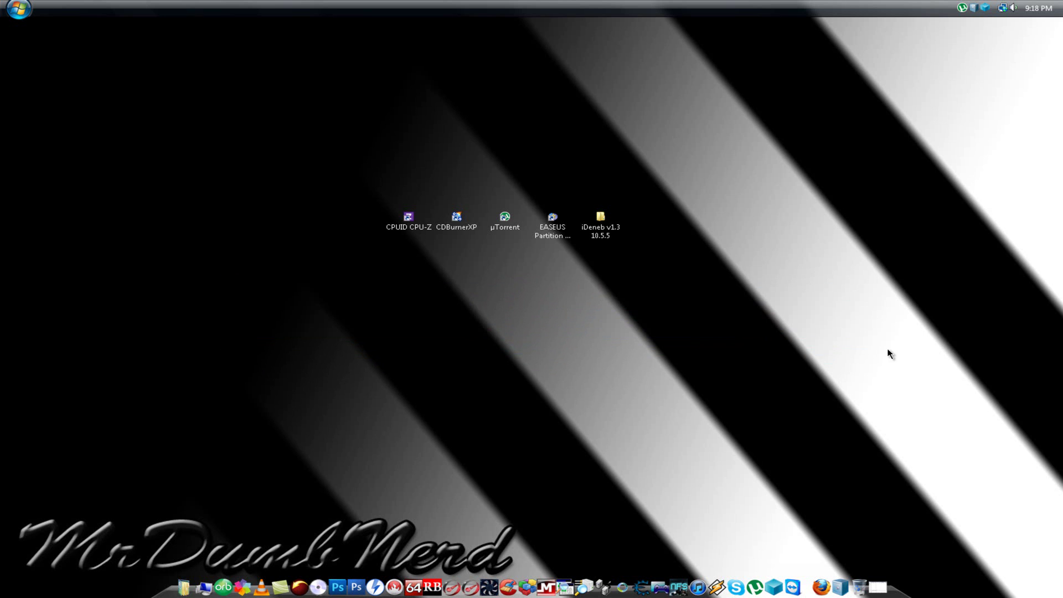
drag(224, 248, 861, 308)
drag(821, 375, 191, 280)
drag(224, 248, 438, 219)
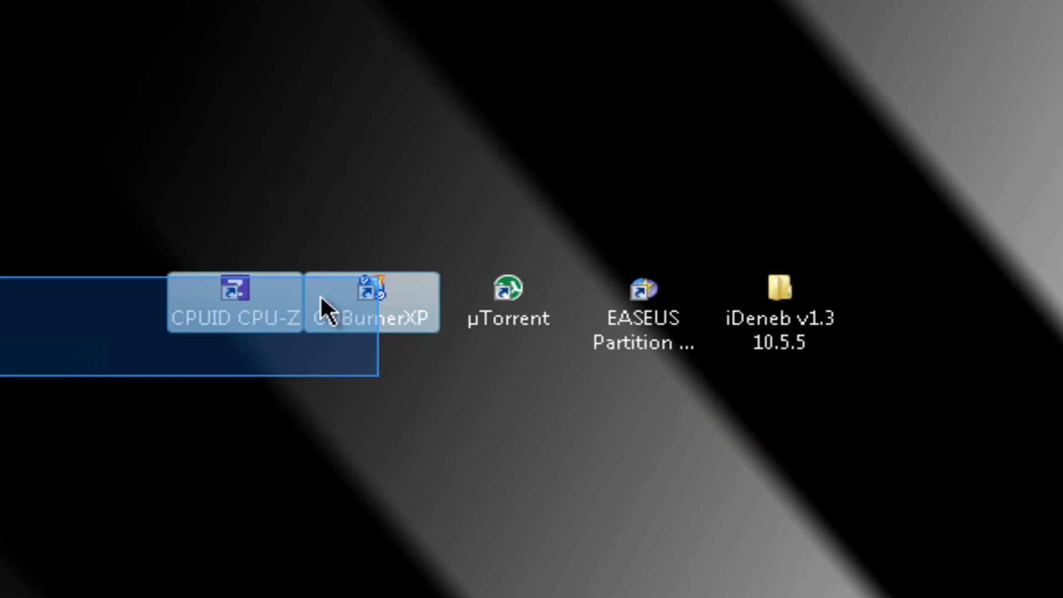
drag(320, 294, 887, 310)
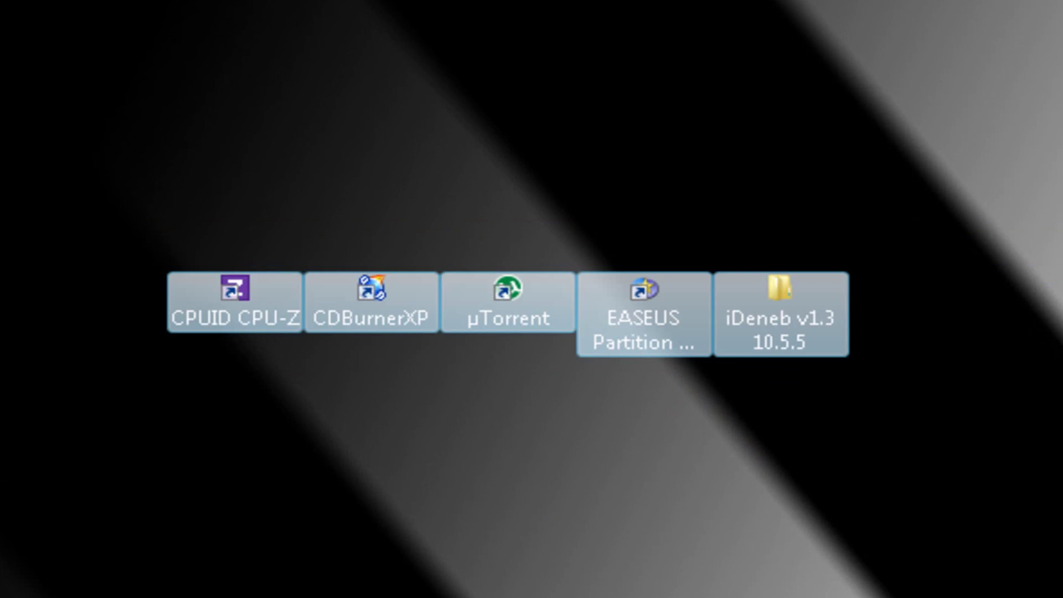
click(374, 500)
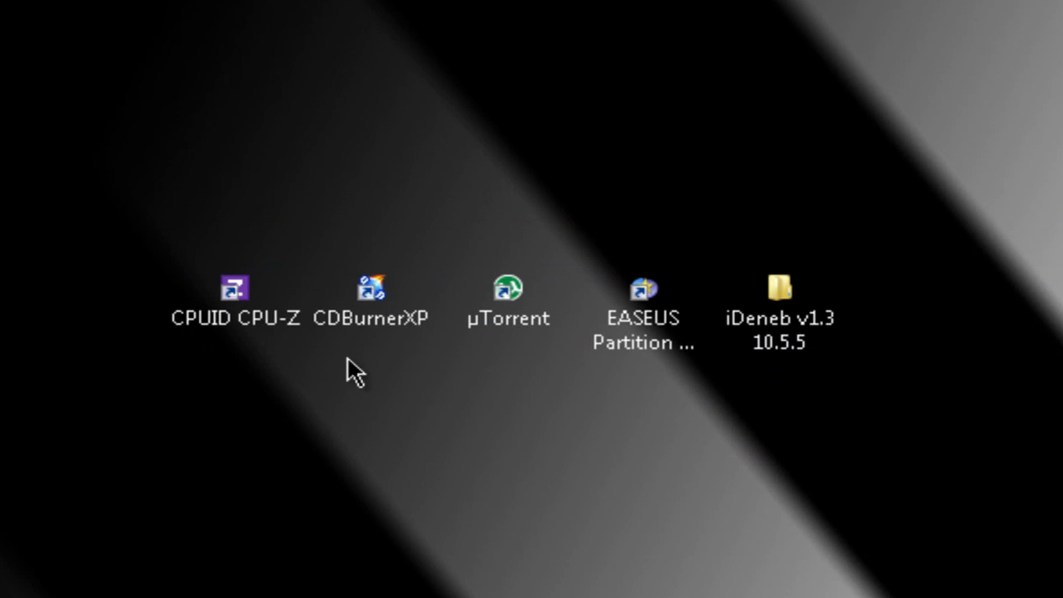
- Select the EASEUS Partition Master shortcut, dismiss the desktop menu, and open µTorrent from the dock
drag(324, 341, 374, 363)
drag(816, 394, 773, 360)
click(639, 355)
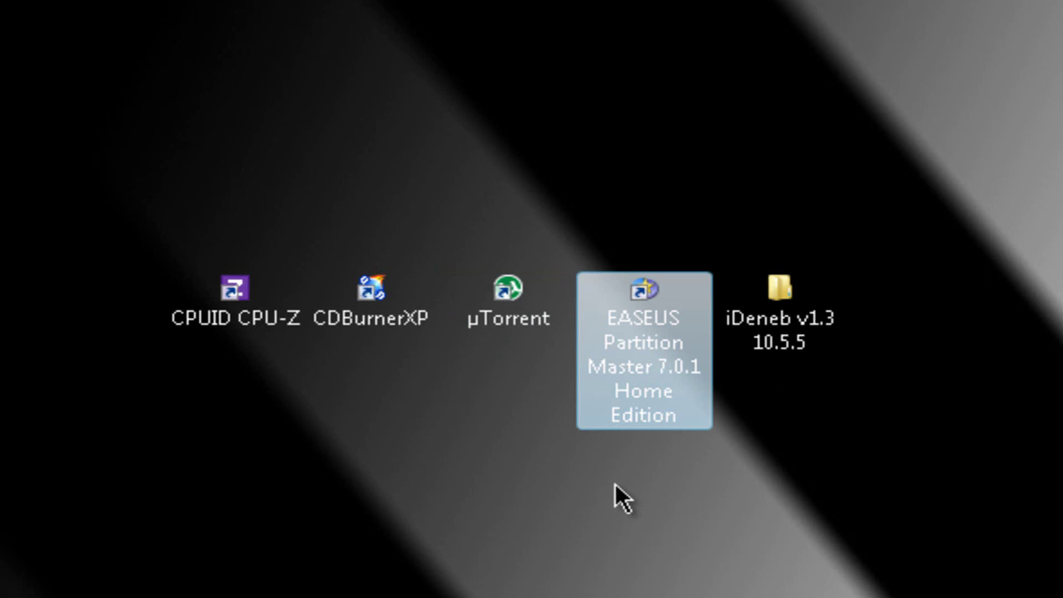
right_click(542, 542)
key(Escape)
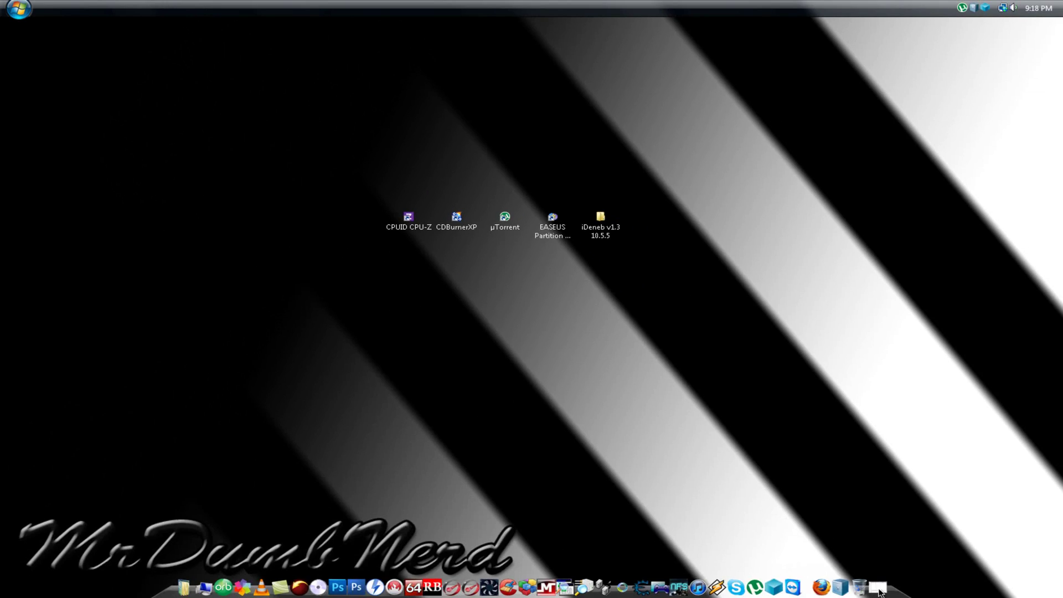
click(878, 591)
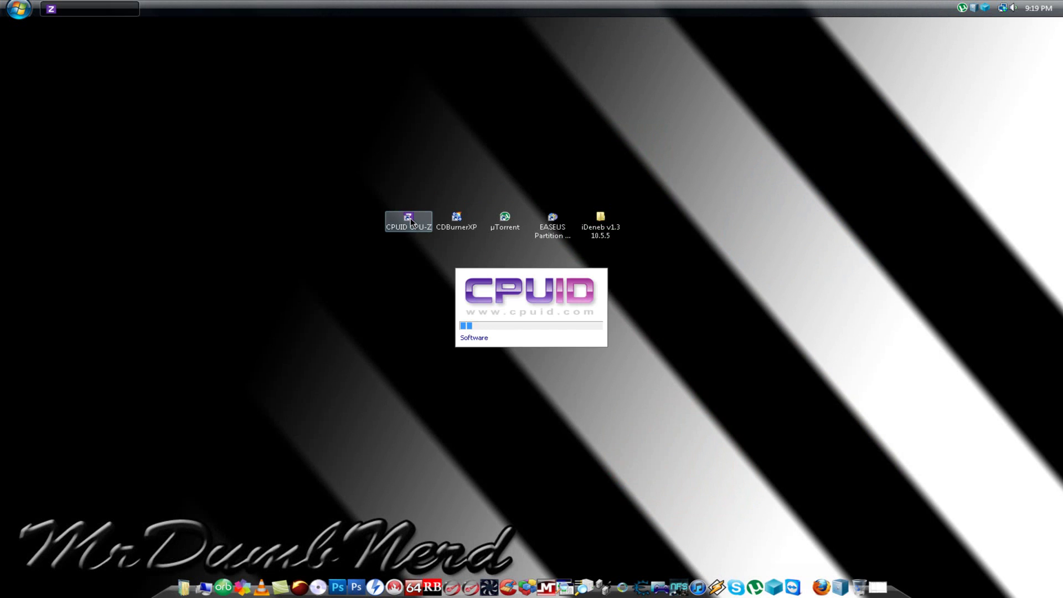
- Clear the desktop shortcut selection and reposition the CPU-Z window
drag(299, 233, 267, 197)
click(294, 247)
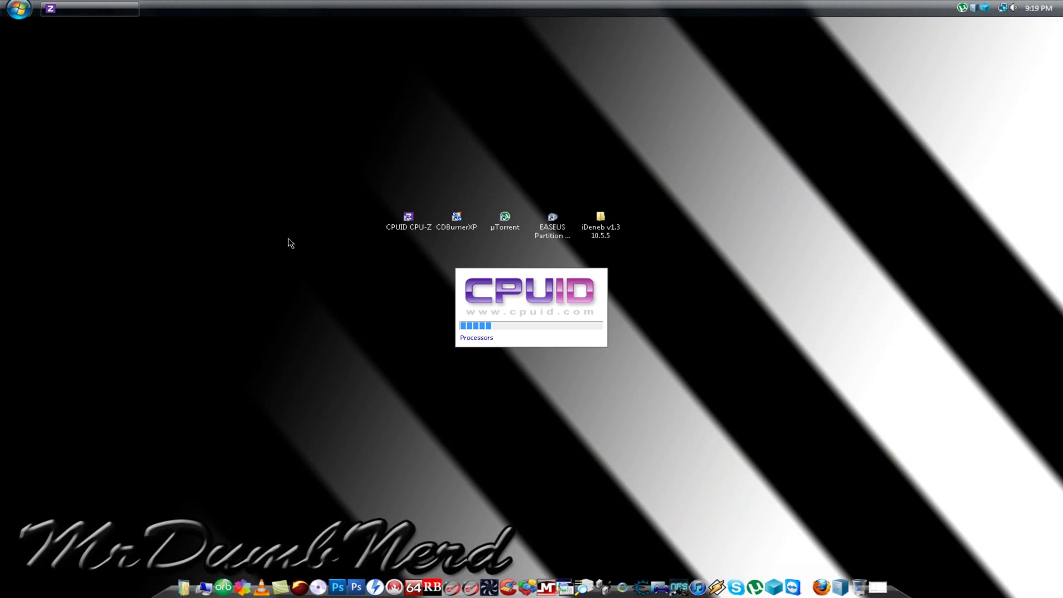
drag(301, 233, 356, 237)
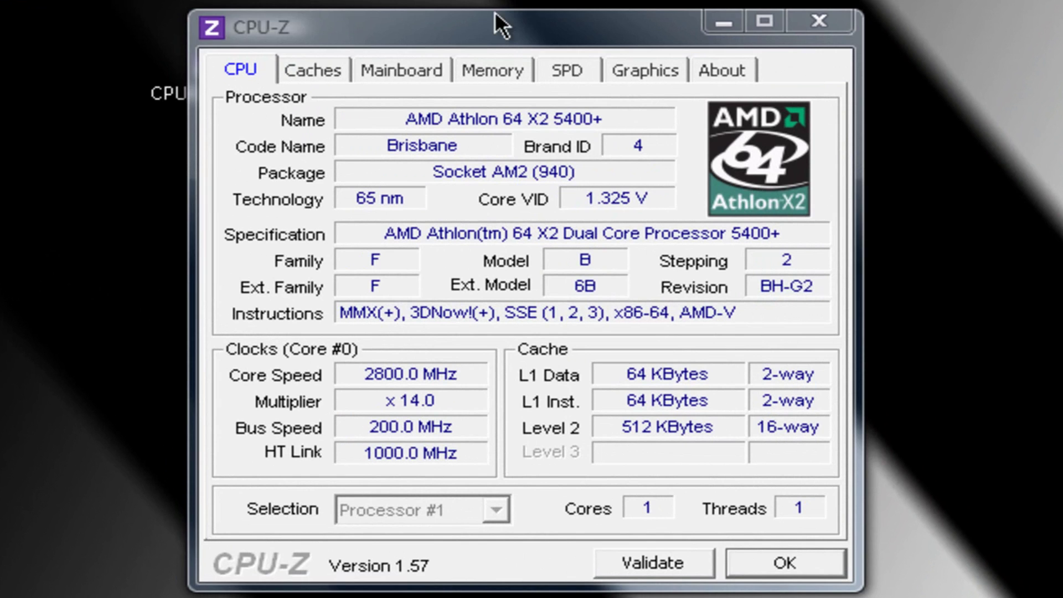
drag(495, 11, 1019, 0)
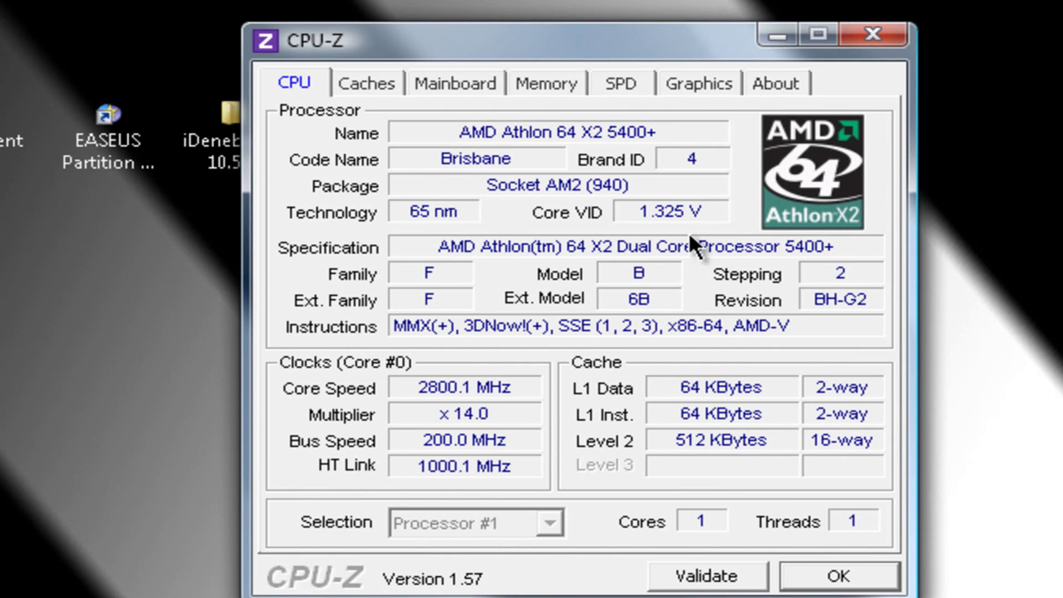
drag(584, 39, 0, 23)
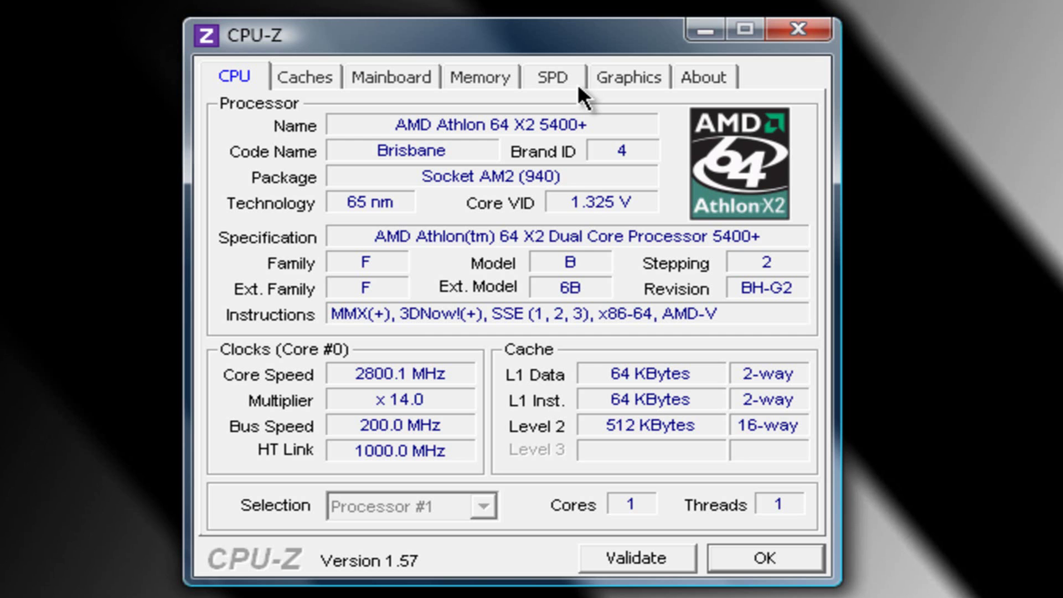
- Check CPU-Z's Memory and Graphics details, then close it with OK
click(481, 79)
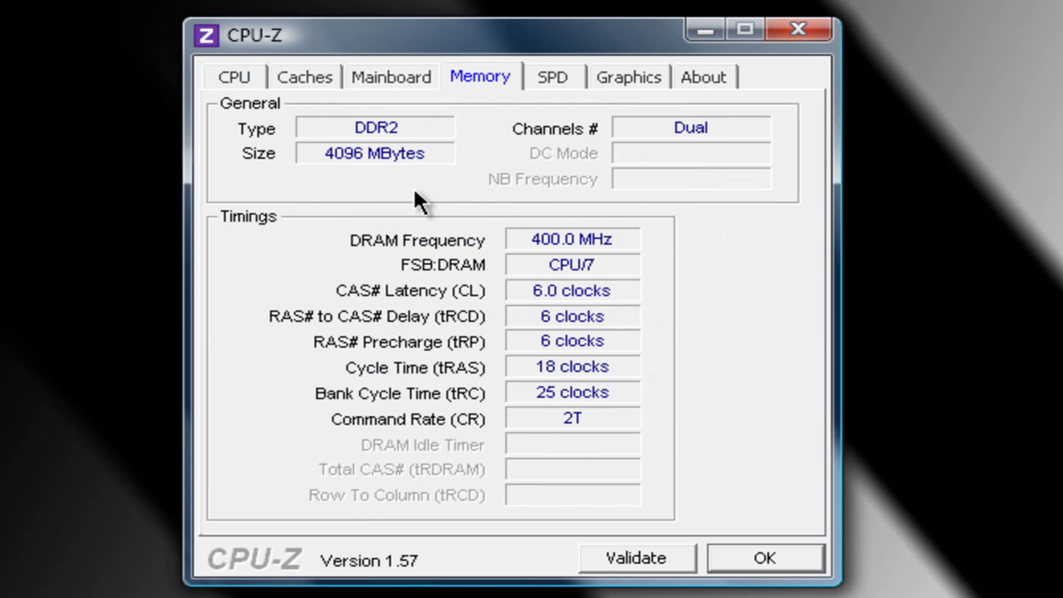
click(643, 84)
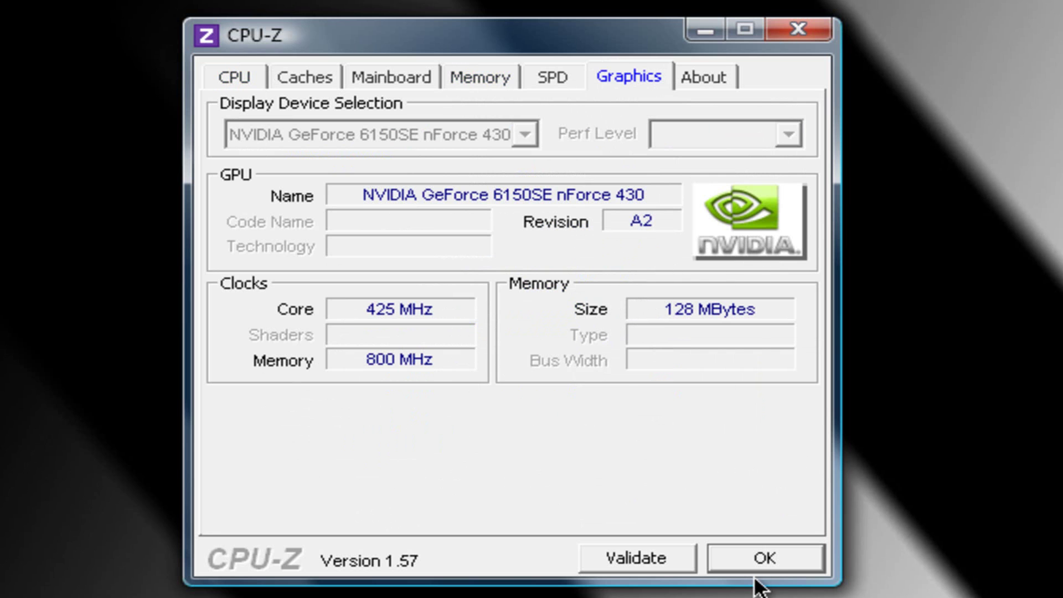
click(757, 560)
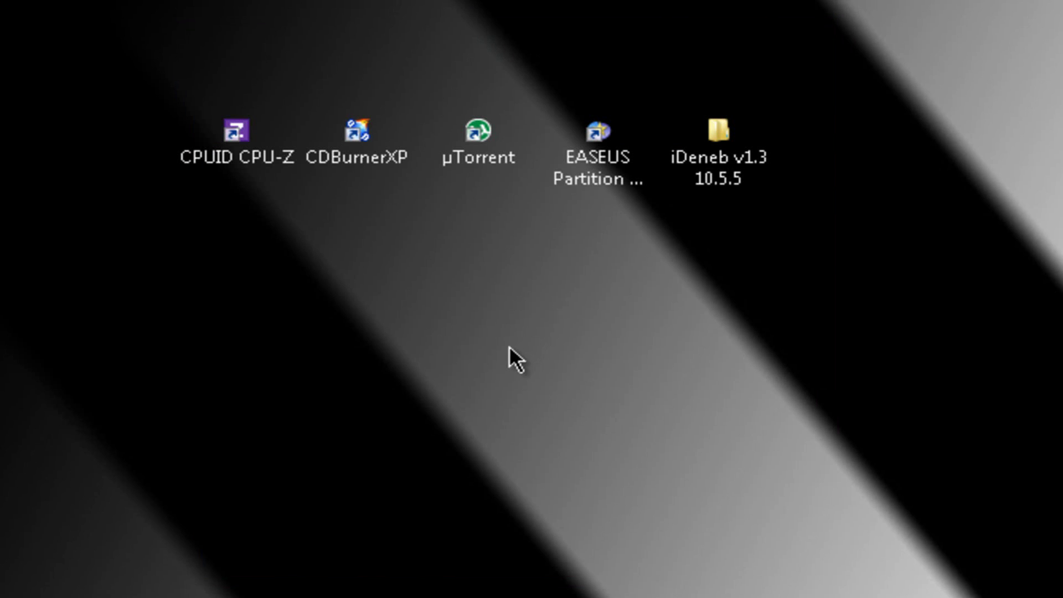
- Launch EASEUS and resize C: Damka to 438073.4 MB, leaving 27380.1 MB unallocated after
double_click(596, 145)
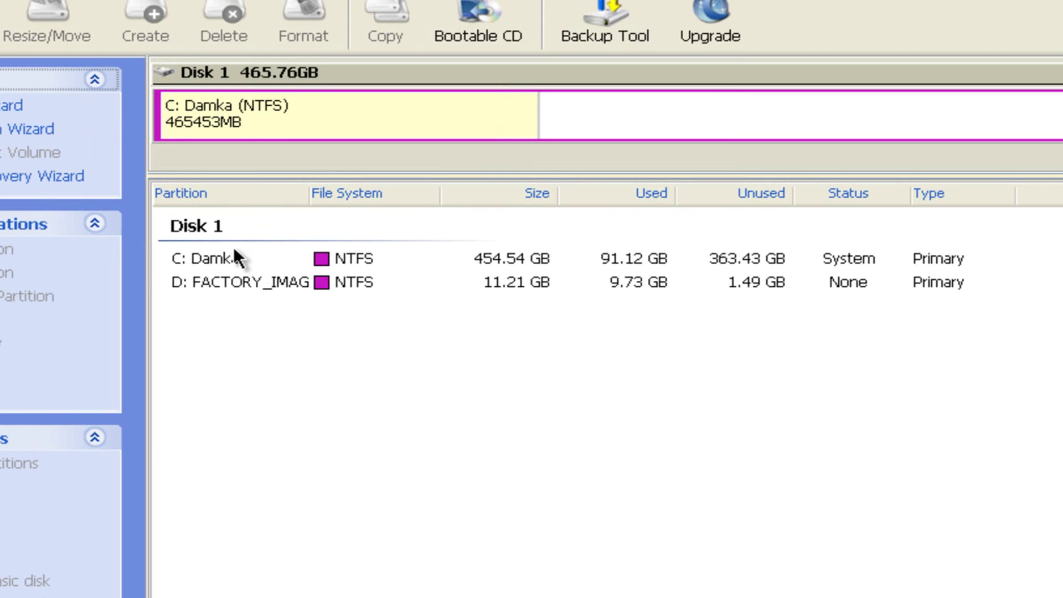
right_click(325, 259)
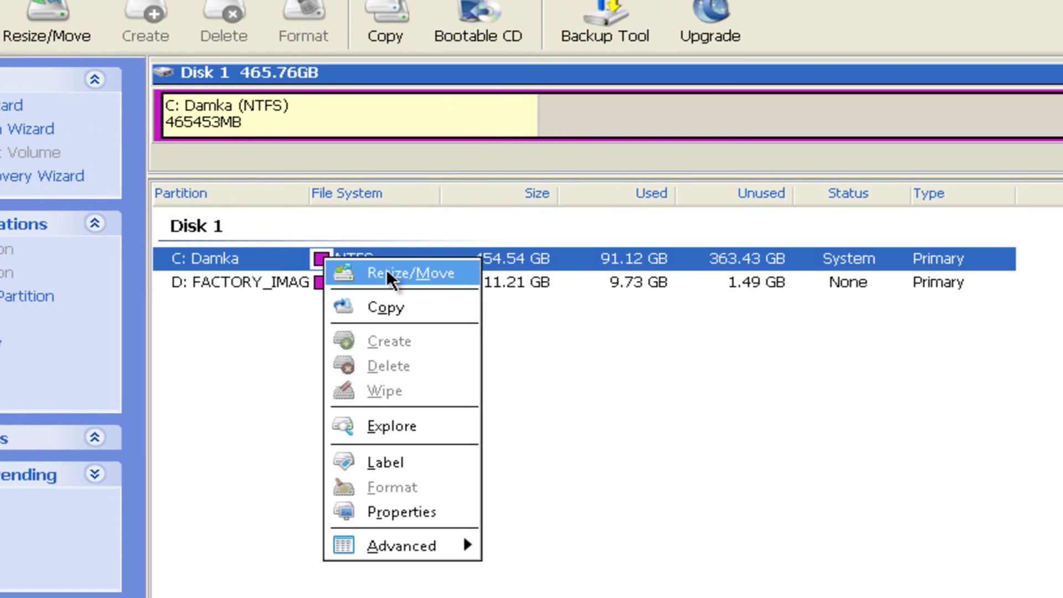
click(424, 273)
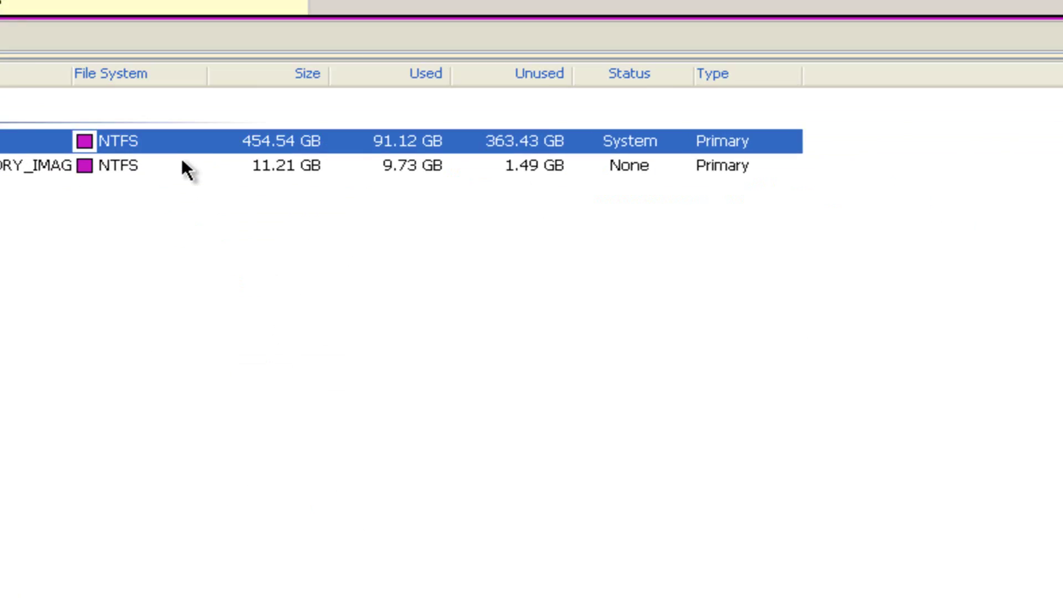
drag(861, 216, 823, 239)
- Set C:'s unallocated space after to 31943.4 MB and confirm the resize
click(623, 355)
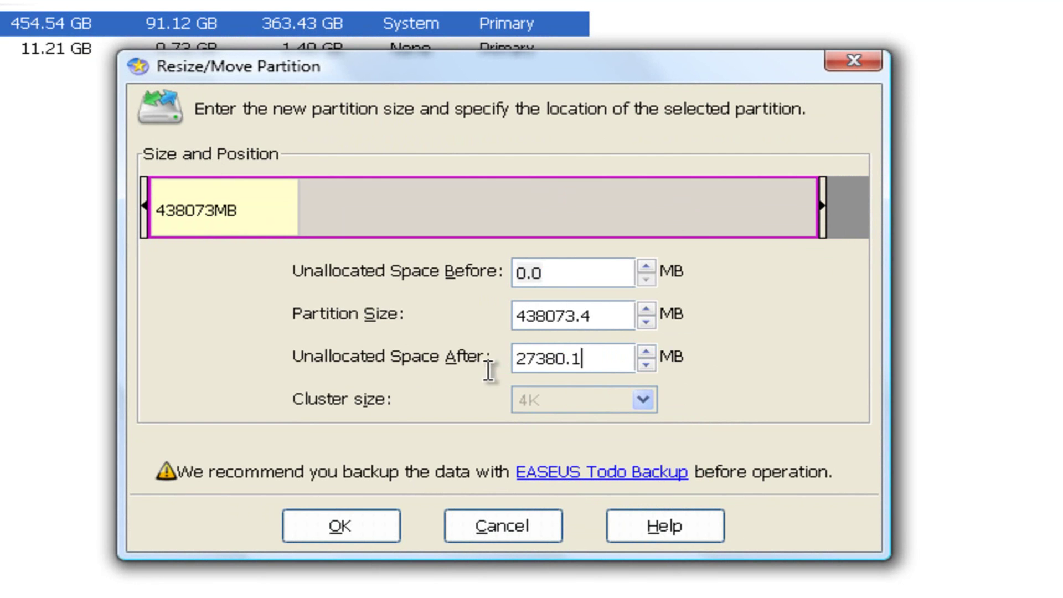
drag(582, 359, 517, 359)
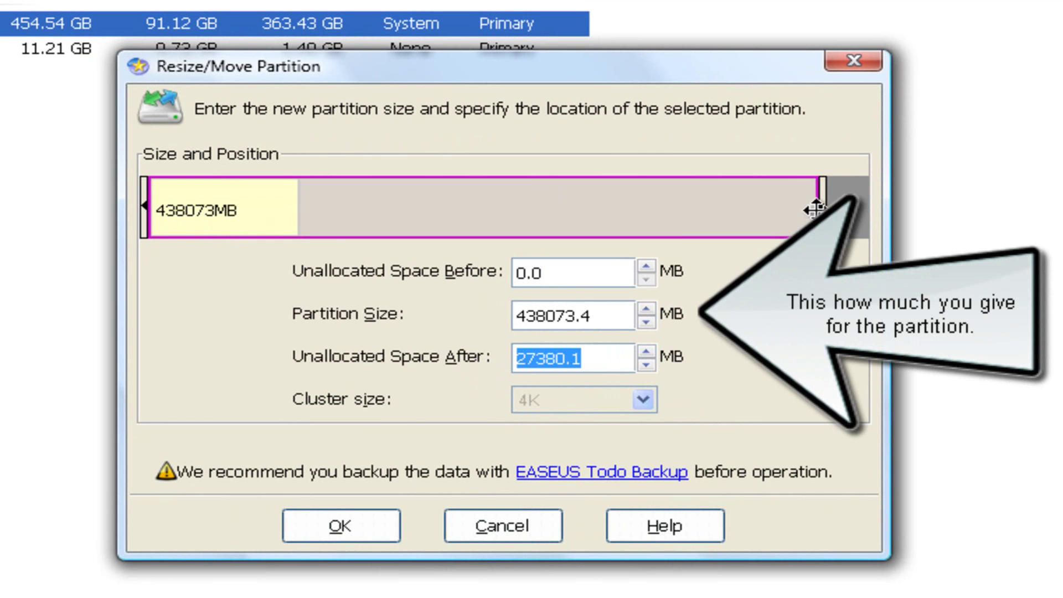
mouse_move(812, 212)
mouse_down()
mouse_move(794, 218)
mouse_move(819, 219)
mouse_move(804, 222)
mouse_up()
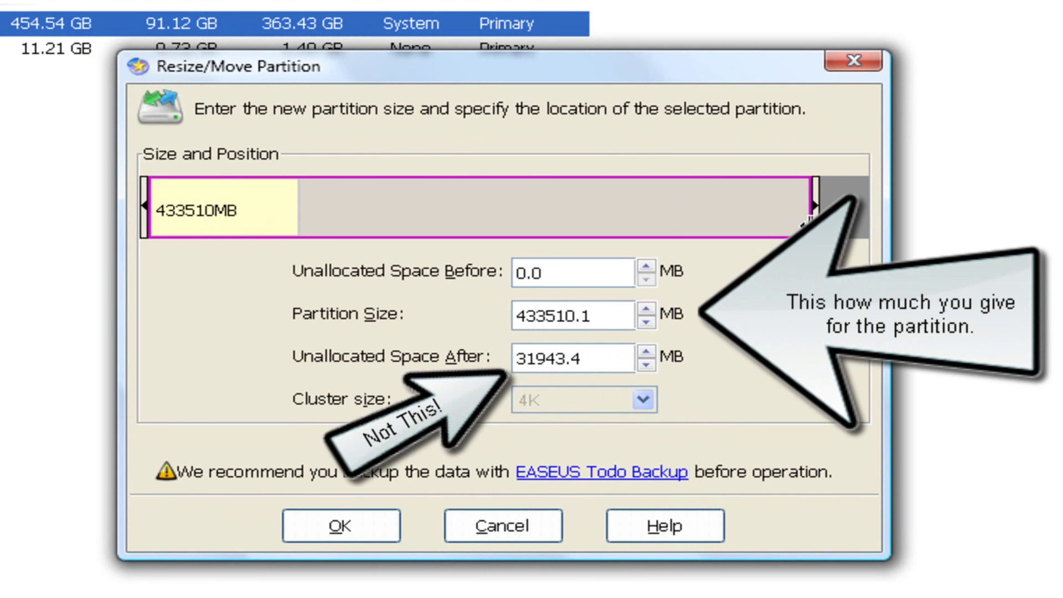
click(535, 359)
key(BackSpace)
text(0)
key(BackSpace)
key(BackSpace)
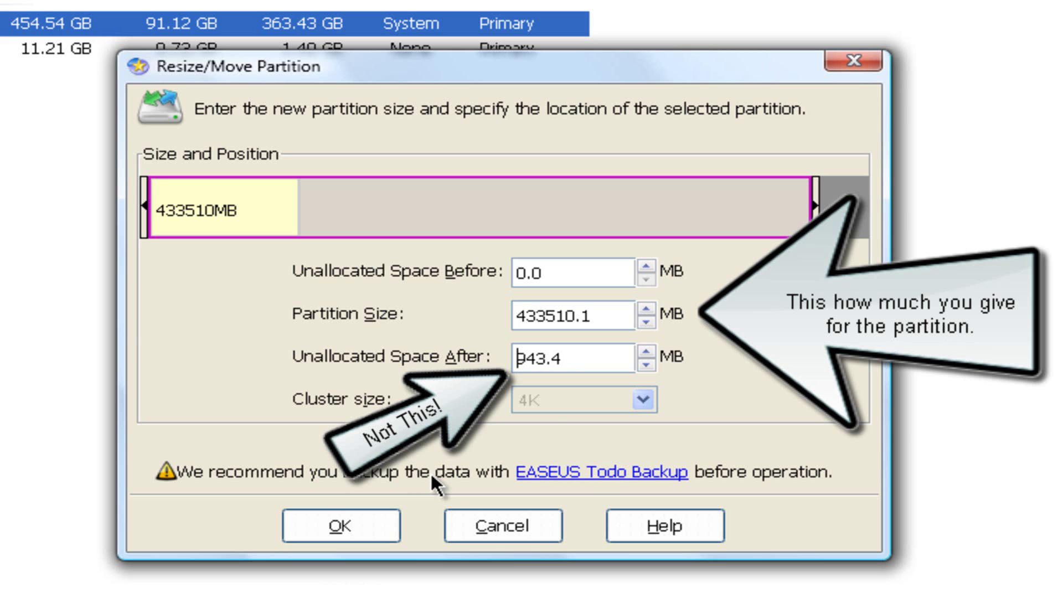
text(50)
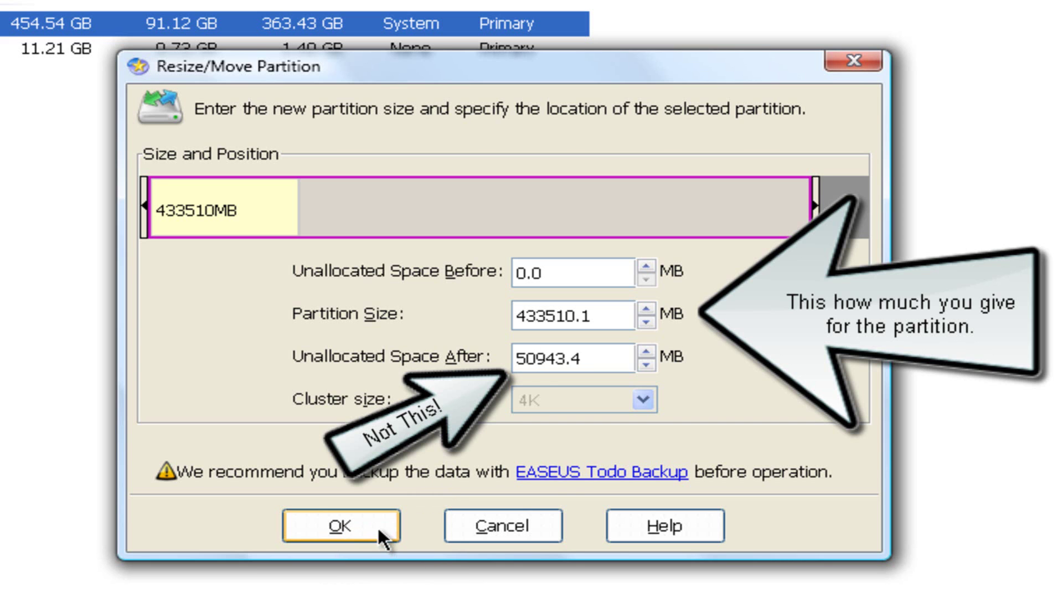
click(344, 522)
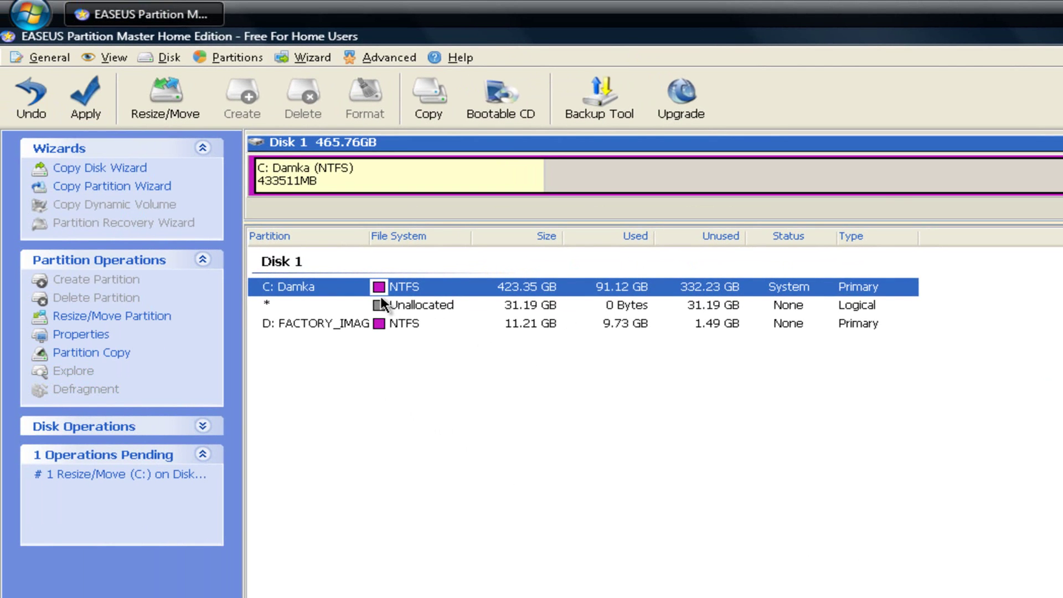
- Open Create Partition for the 31.19 GB unallocated space, preset to Logical, NTFS, F:
click(387, 306)
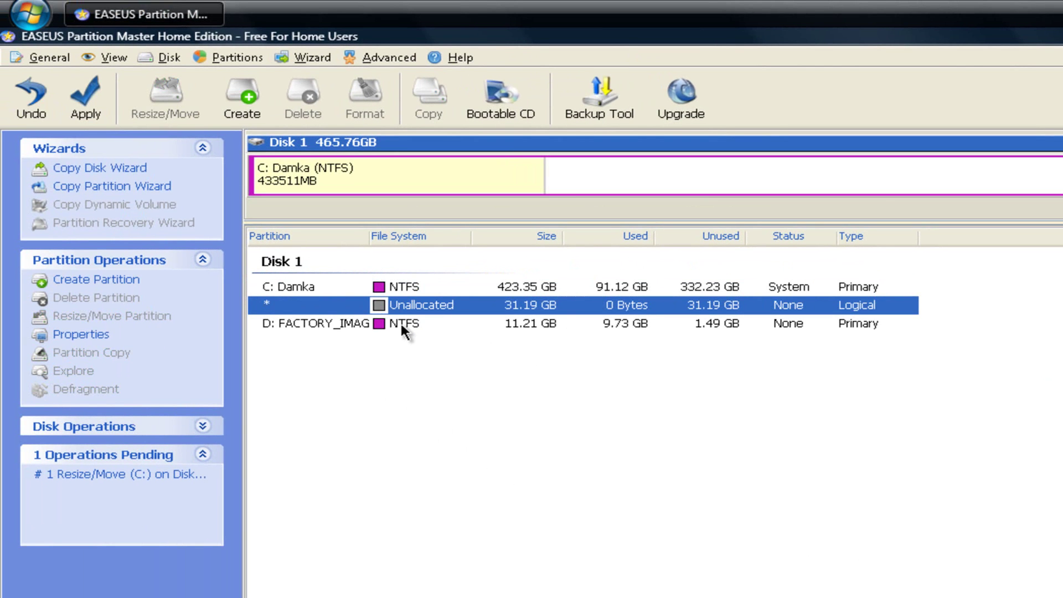
right_click(423, 303)
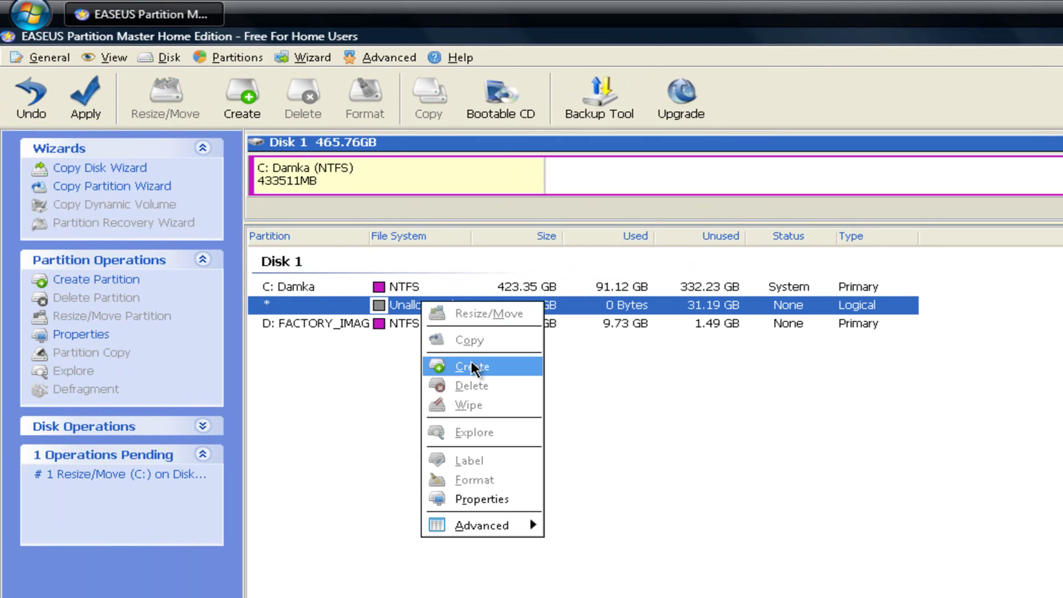
click(410, 354)
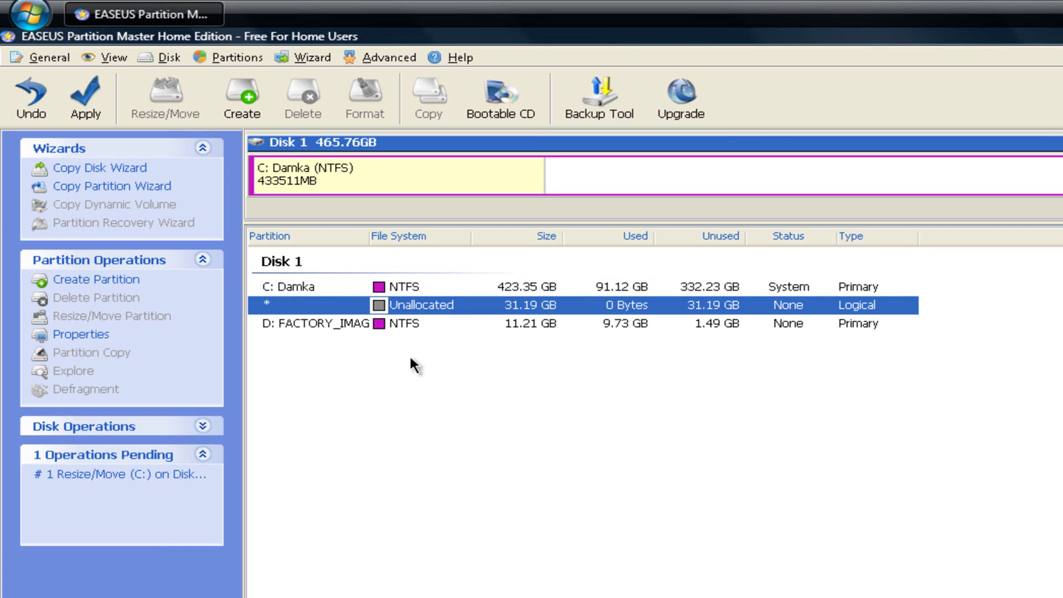
right_click(426, 308)
click(446, 363)
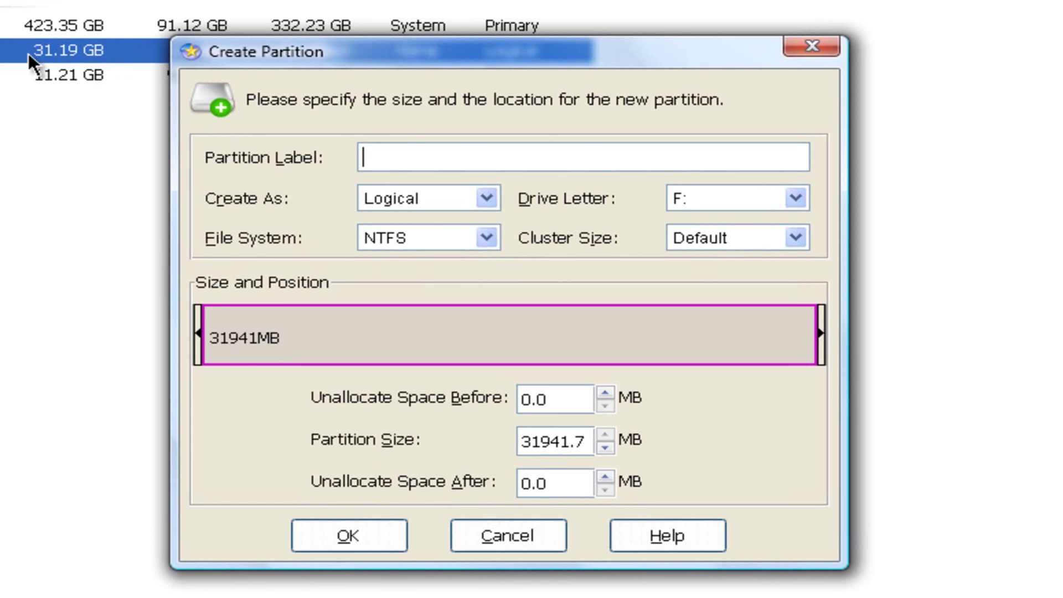
click(812, 45)
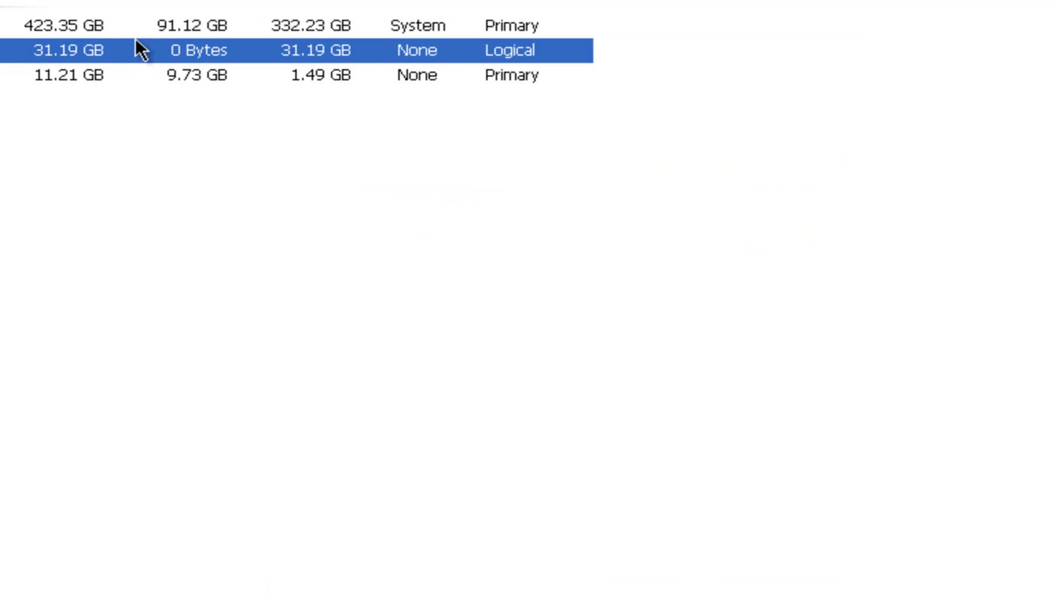
right_click(136, 40)
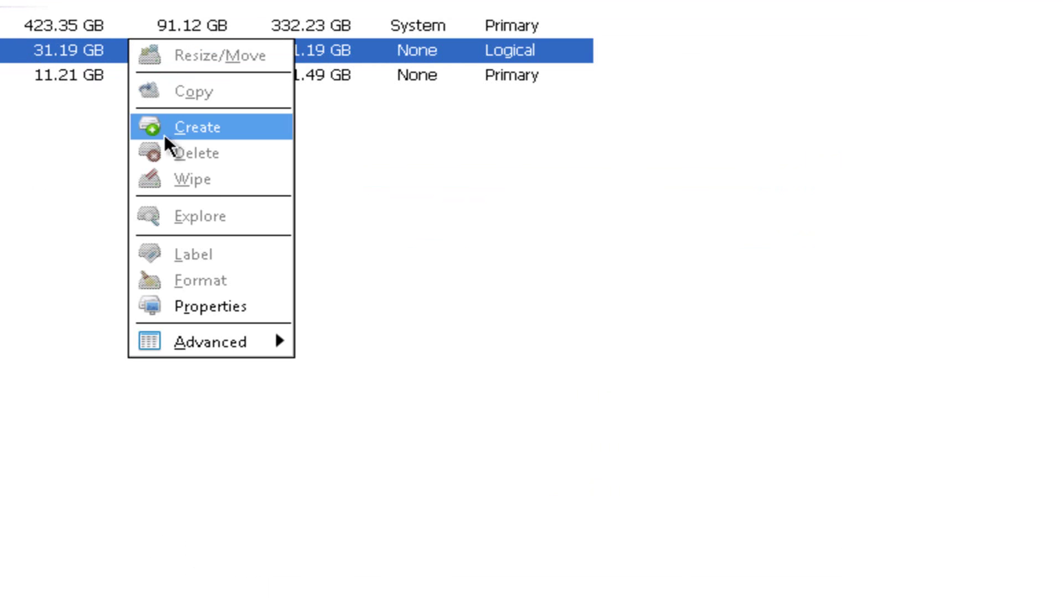
click(22, 48)
right_click(68, 52)
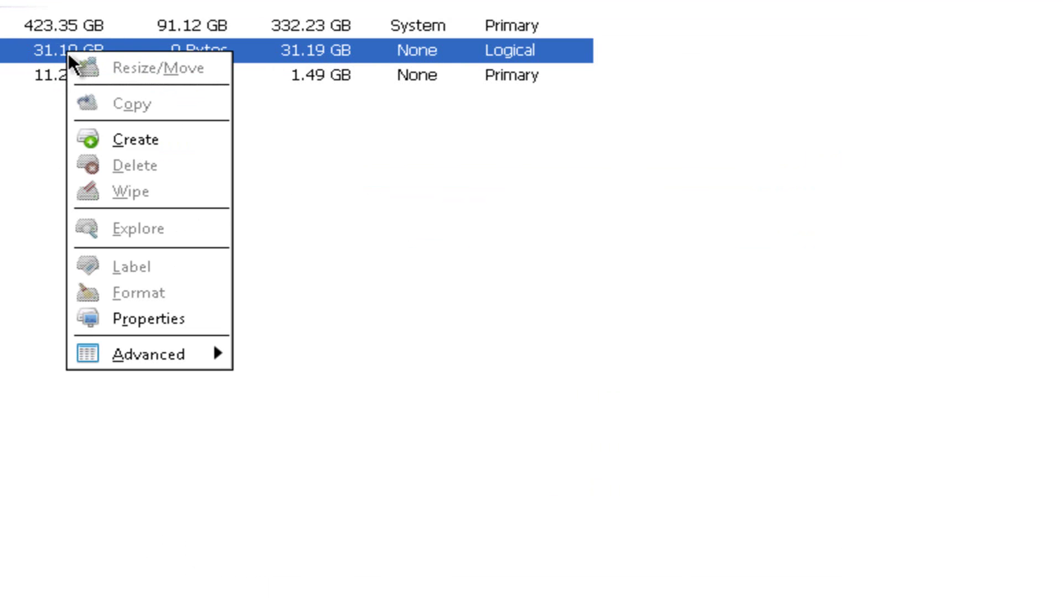
click(103, 138)
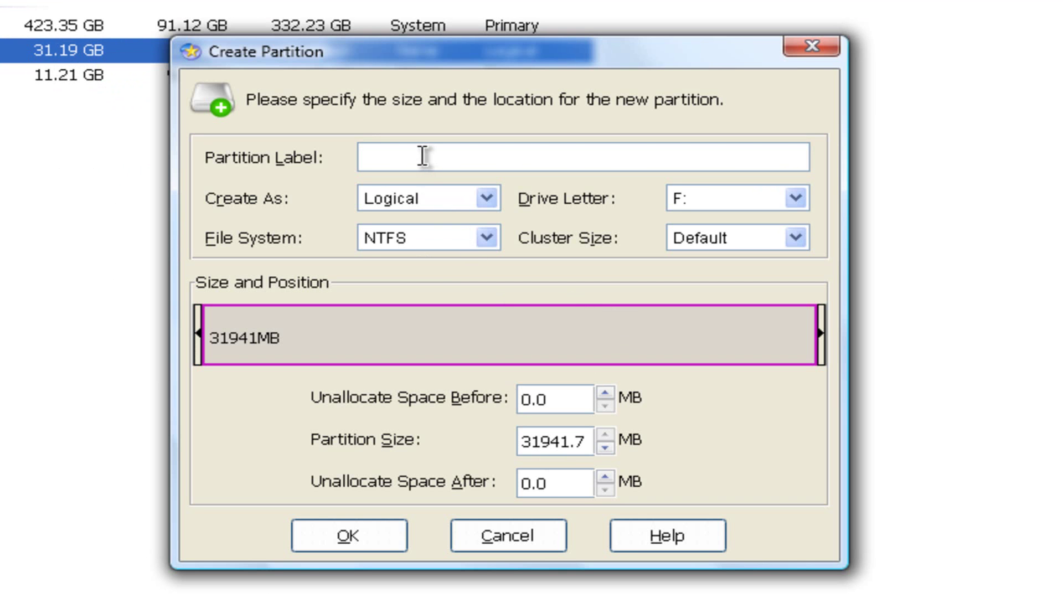
- Create the 'Mac OSX' partition as Primary, Unformatted, with drive letter P:
text(Mac OSX)
click(767, 204)
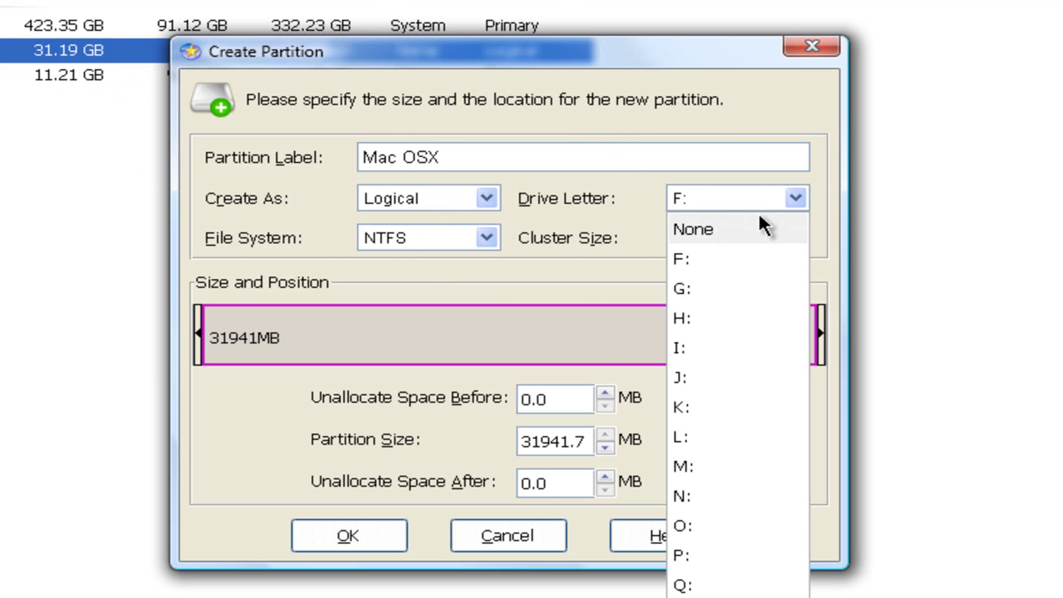
click(734, 189)
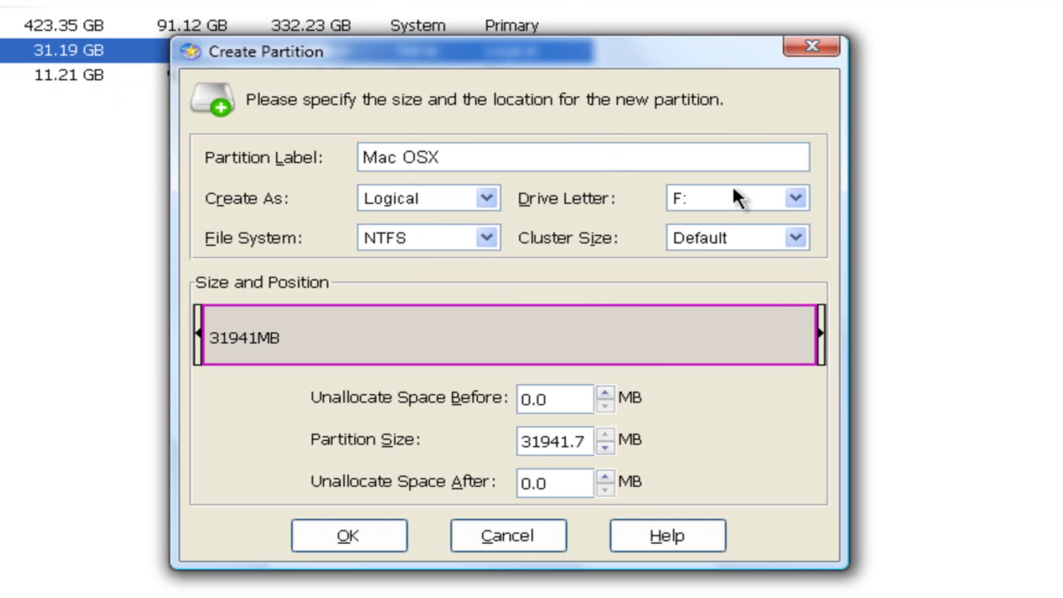
click(438, 201)
click(390, 232)
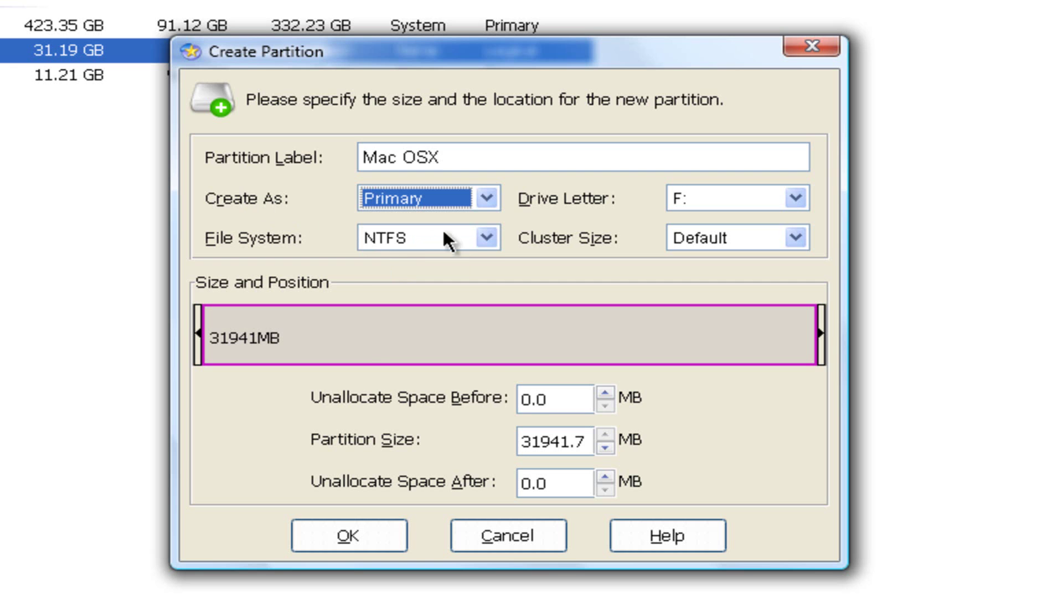
click(410, 234)
click(385, 417)
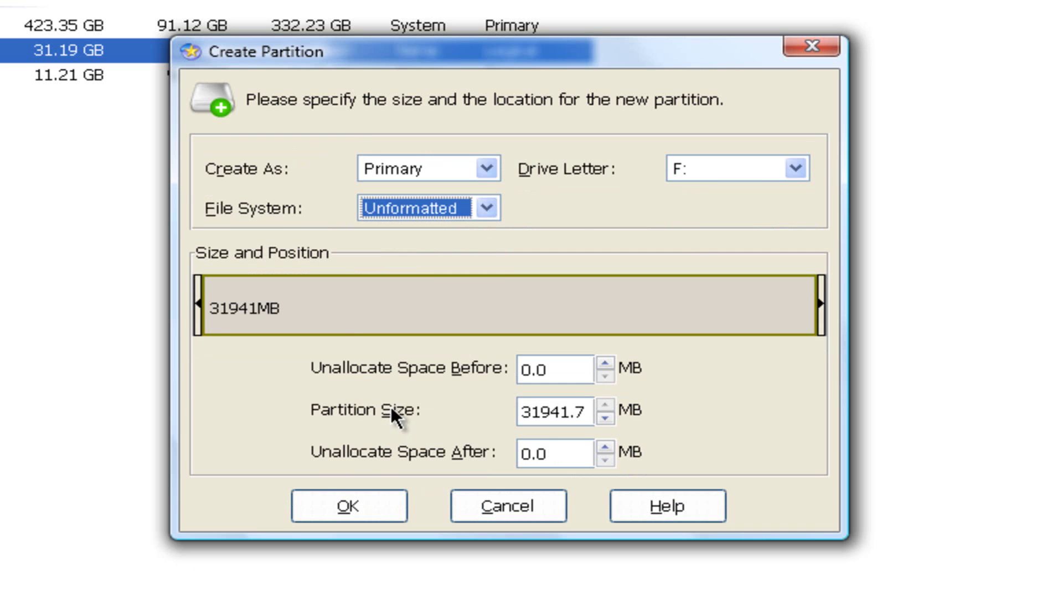
click(750, 169)
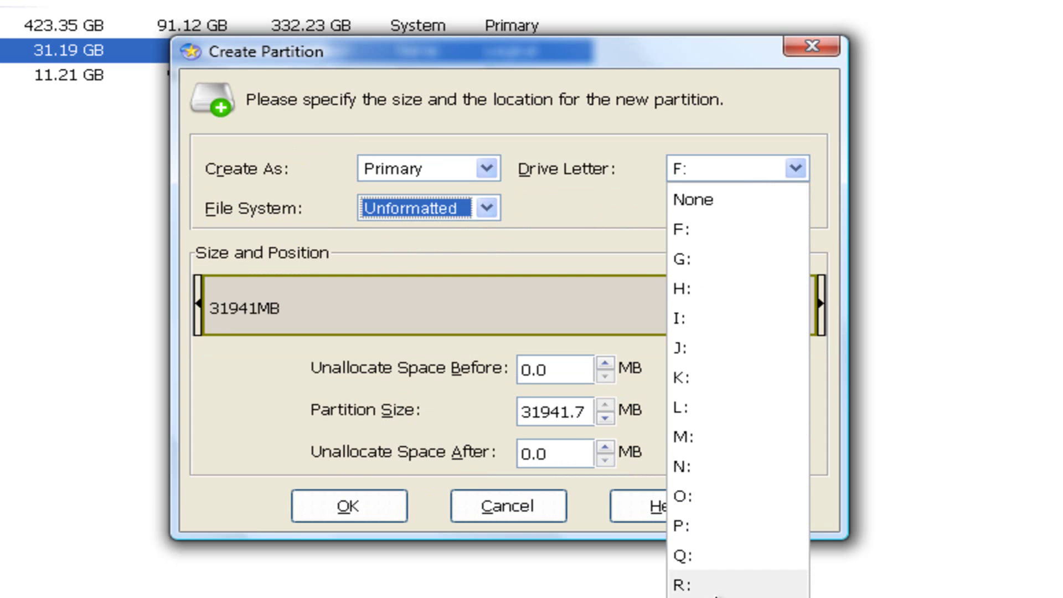
click(709, 530)
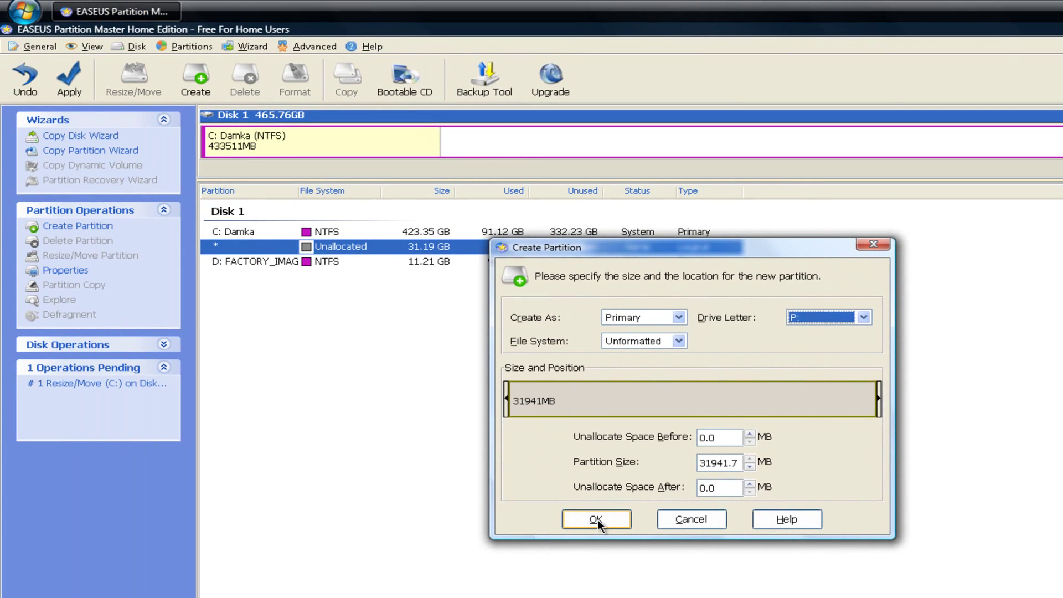
click(350, 508)
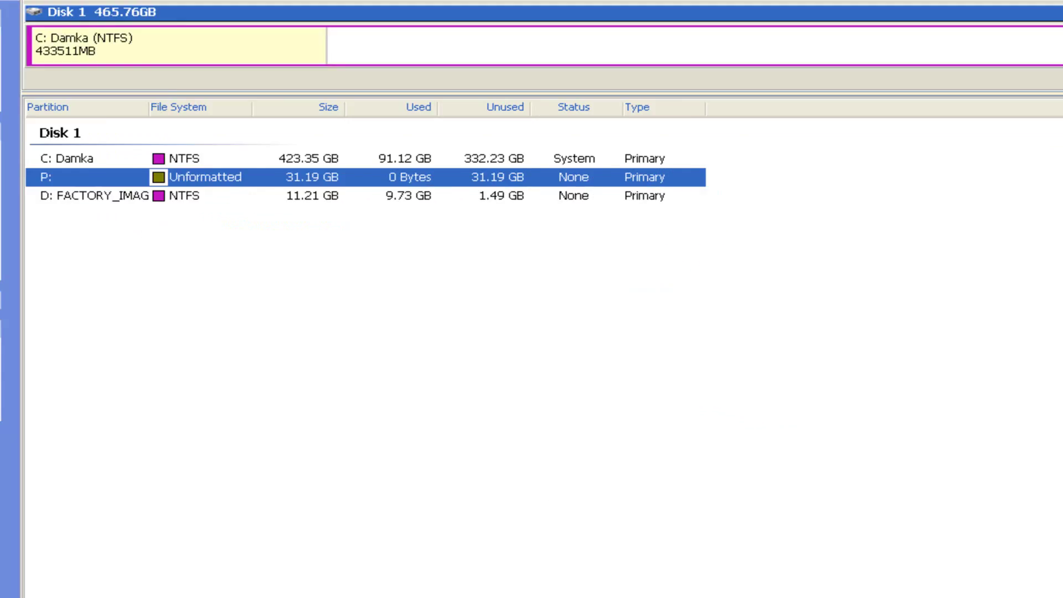
- Bring up the Apply Changes prompt for the 2 pending operations, briefly checking Computer
click(69, 88)
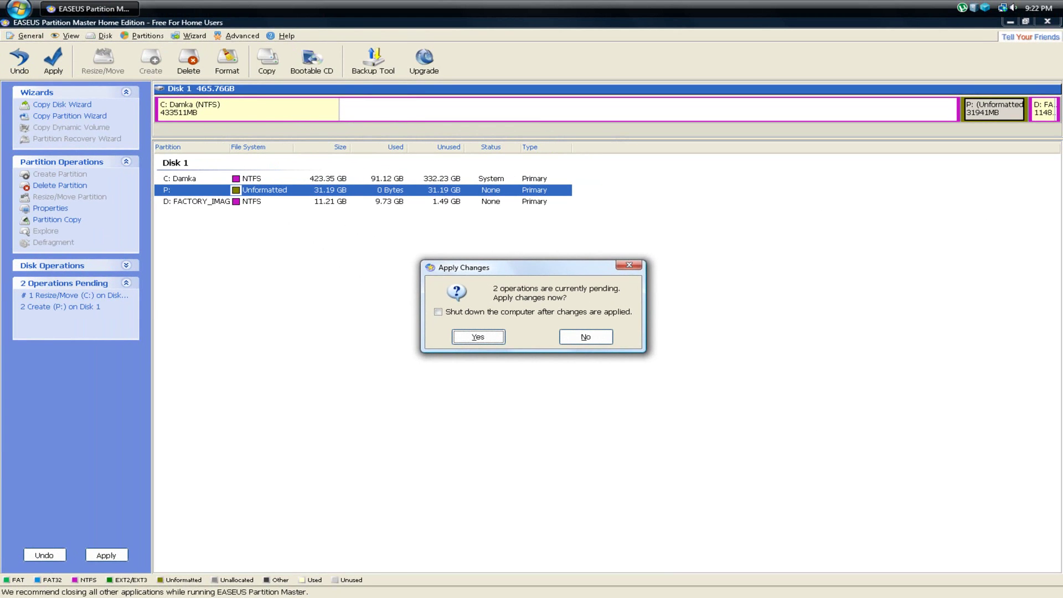
click(20, 9)
click(203, 175)
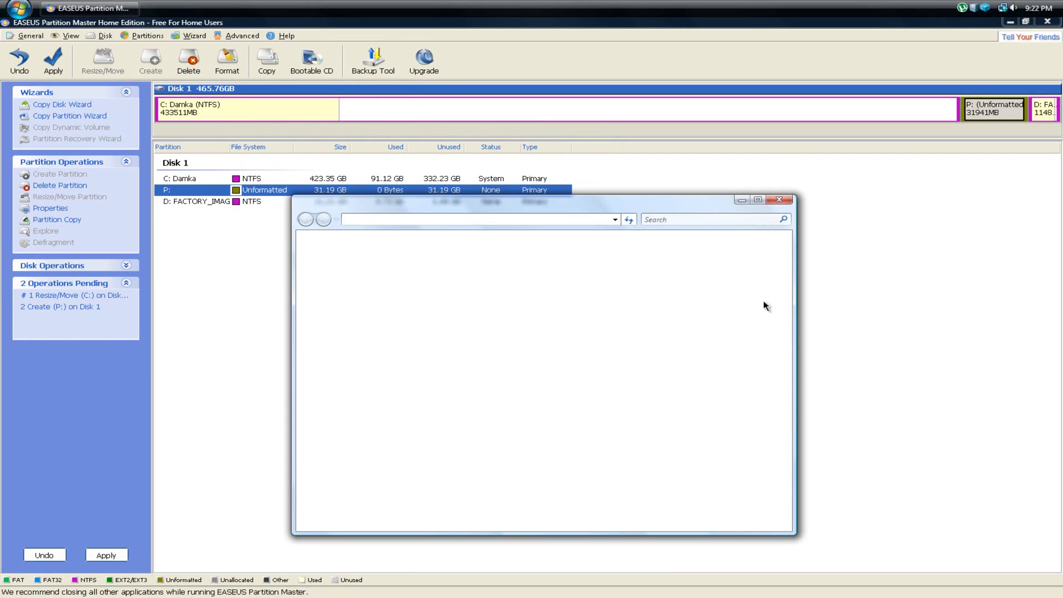
key(alt+F4)
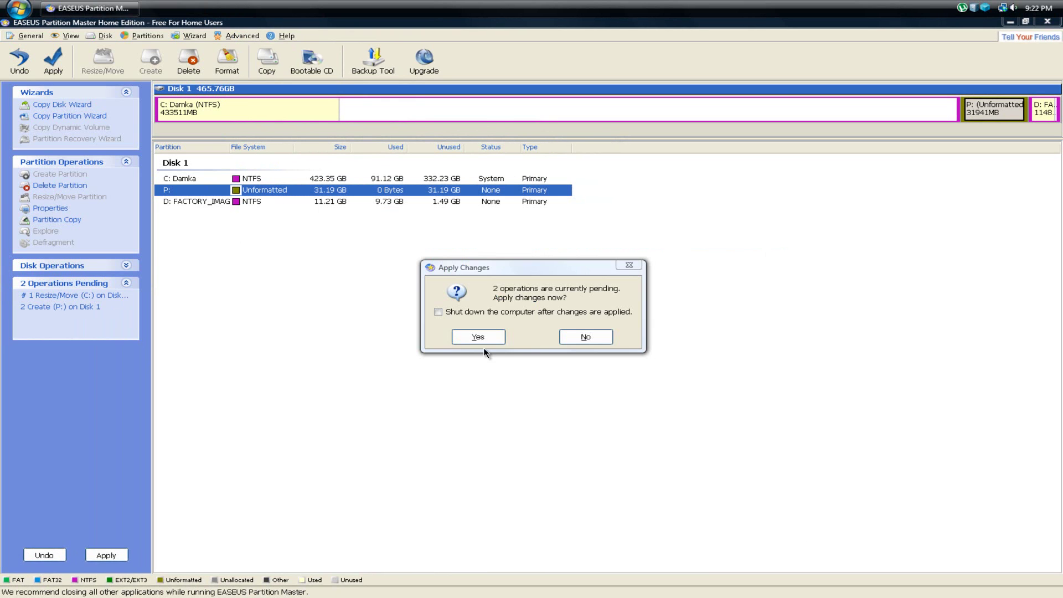